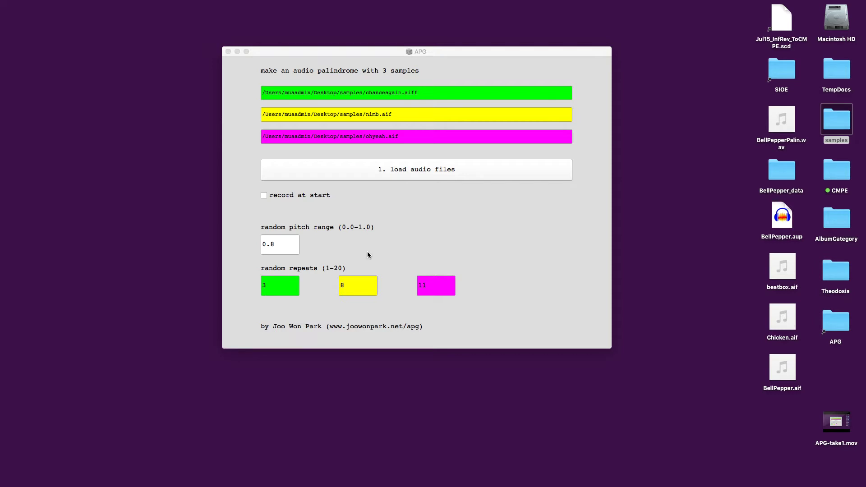
- Assign beatbox.aif, Chicken.aif and BellPepper.aif from the desktop to the green, yellow and magenta sample slots respectively
{"action": "left_click", "coordinate": [526, 203]}
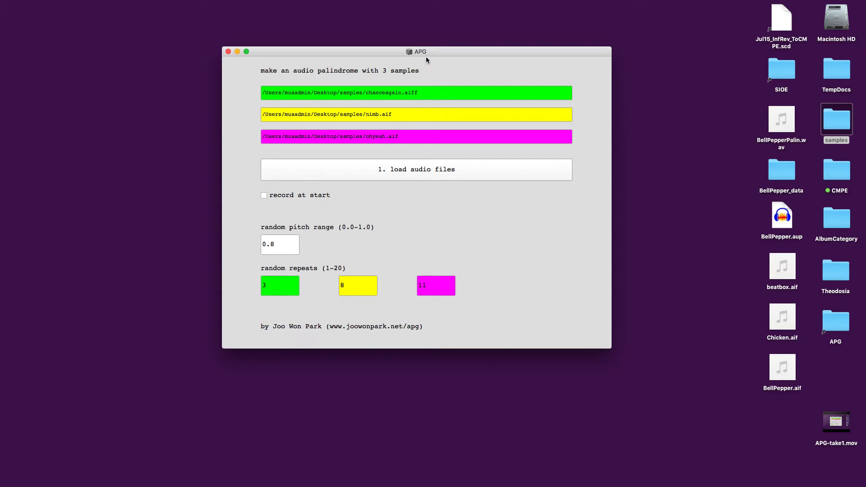
{"action": "left_click_drag", "start_coordinate": [440, 49], "coordinate": [434, 55]}
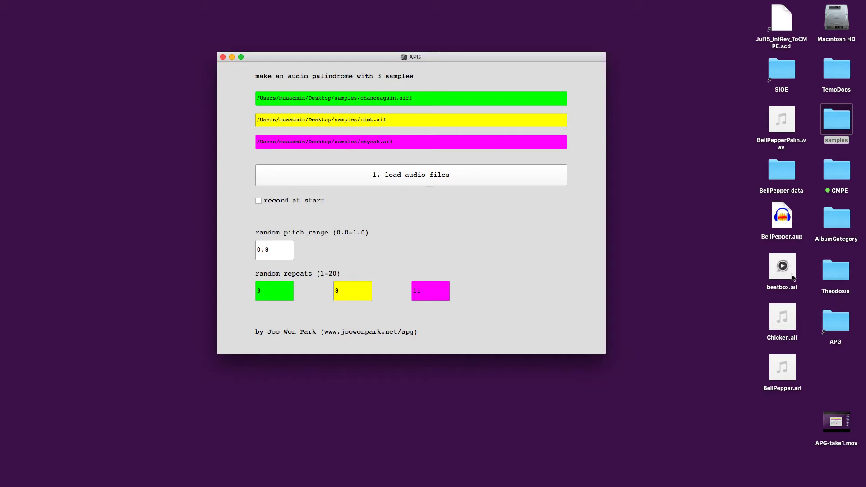
{"action": "left_click_drag", "start_coordinate": [792, 278], "coordinate": [537, 105]}
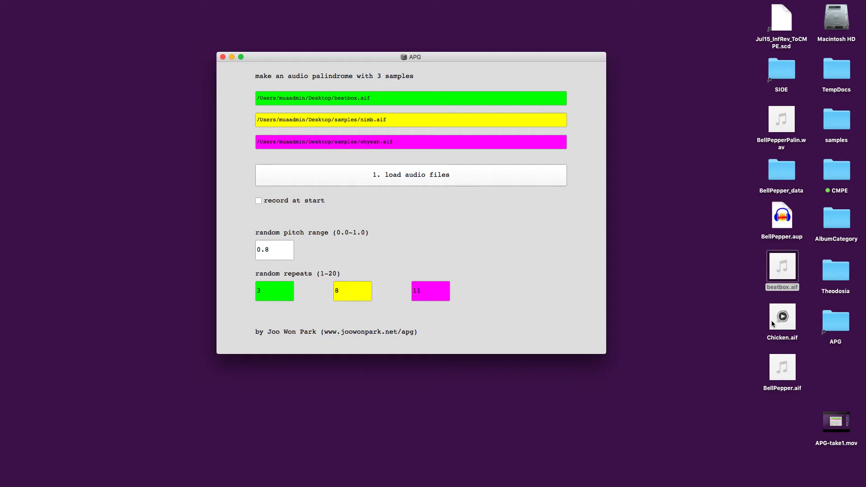
{"action": "left_click_drag", "start_coordinate": [775, 321], "coordinate": [504, 118]}
{"action": "mouse_move", "coordinate": [789, 360]}
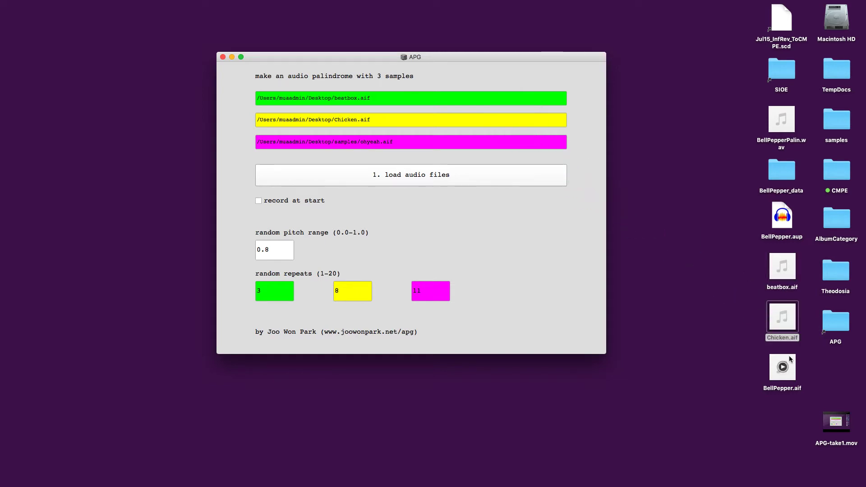
{"action": "left_click_drag", "start_coordinate": [785, 377], "coordinate": [541, 142]}
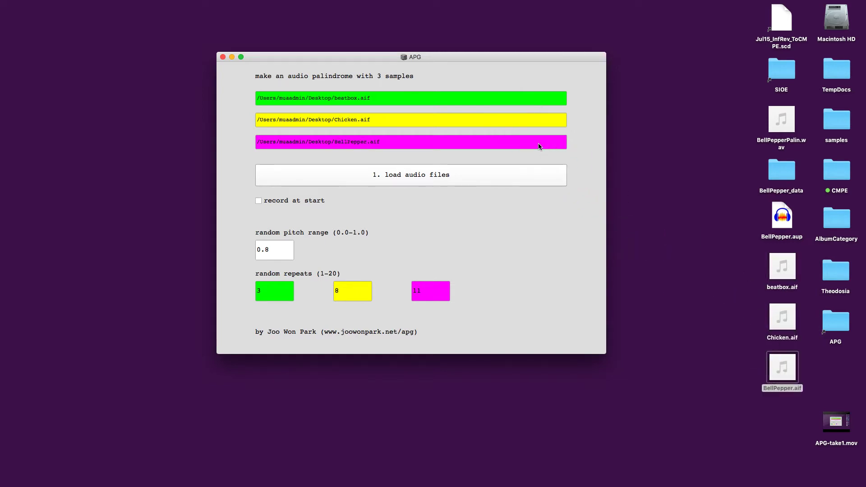
- Preview the audio of beatbox.aif, Chicken.aif and BellPepper.aif one after another from the desktop
{"action": "left_click", "coordinate": [789, 257]}
{"action": "key", "text": "space"}
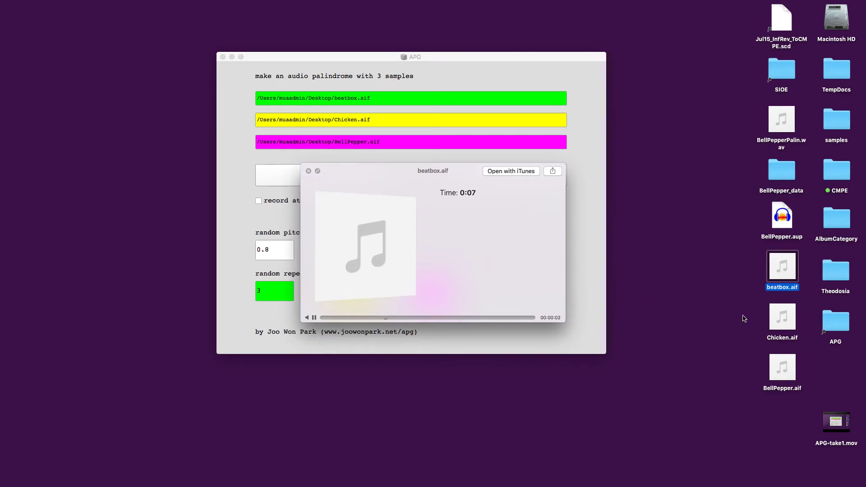
{"action": "key", "text": "space"}
{"action": "left_click", "coordinate": [784, 321]}
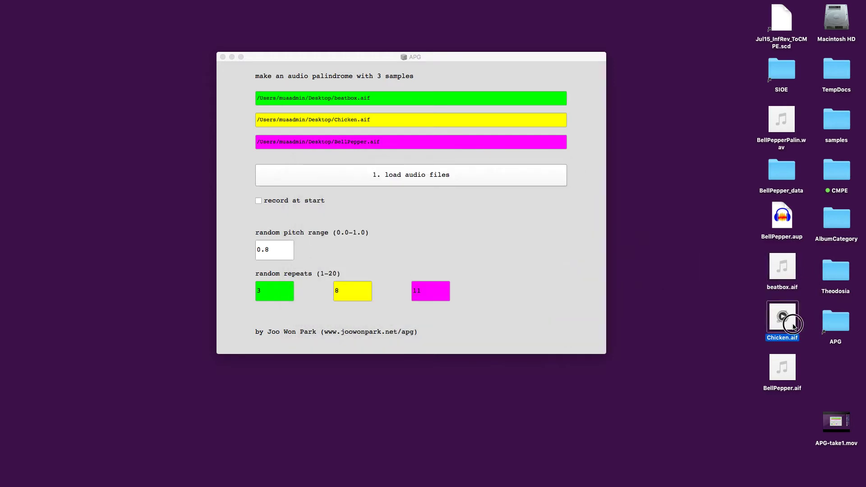
{"action": "key", "text": "space"}
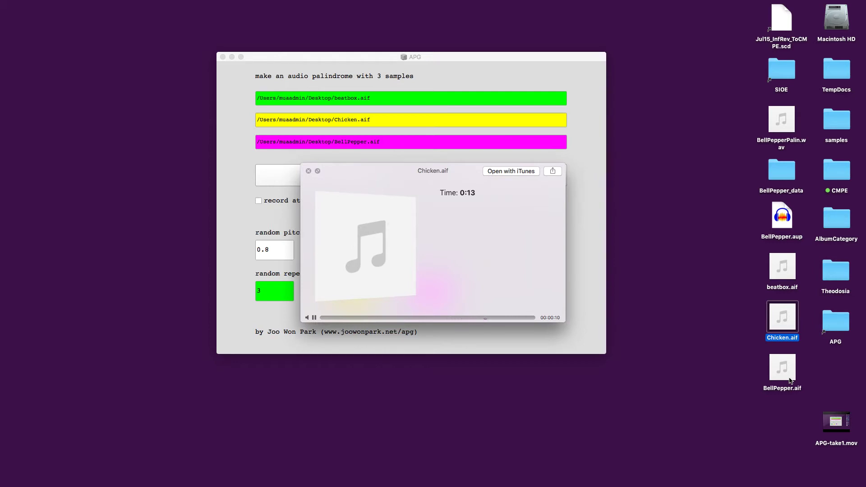
{"action": "key", "text": "space"}
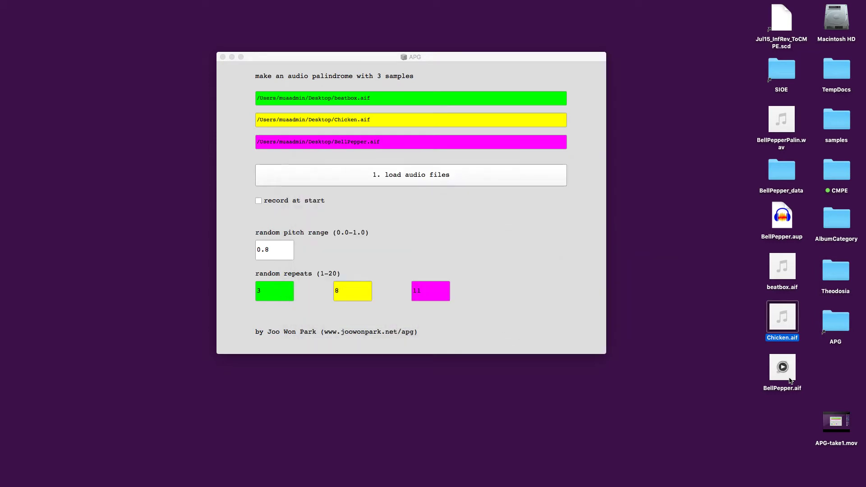
{"action": "left_click", "coordinate": [787, 375]}
{"action": "key", "text": "space"}
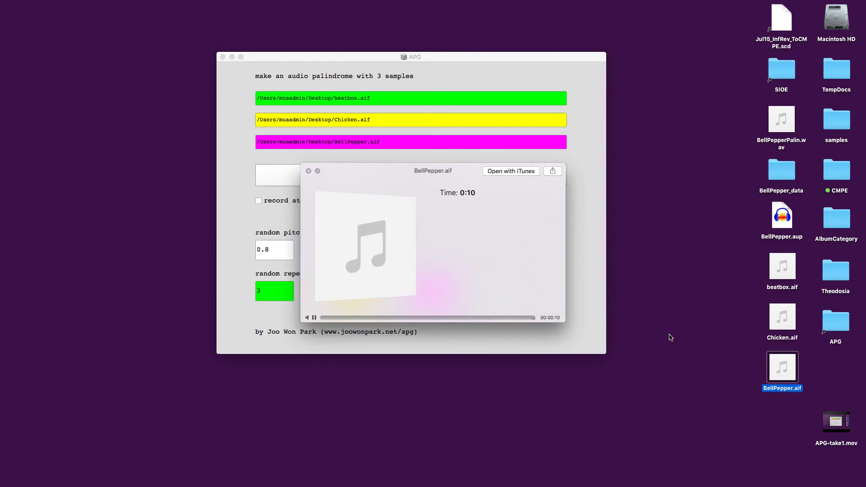
{"action": "key", "text": "space"}
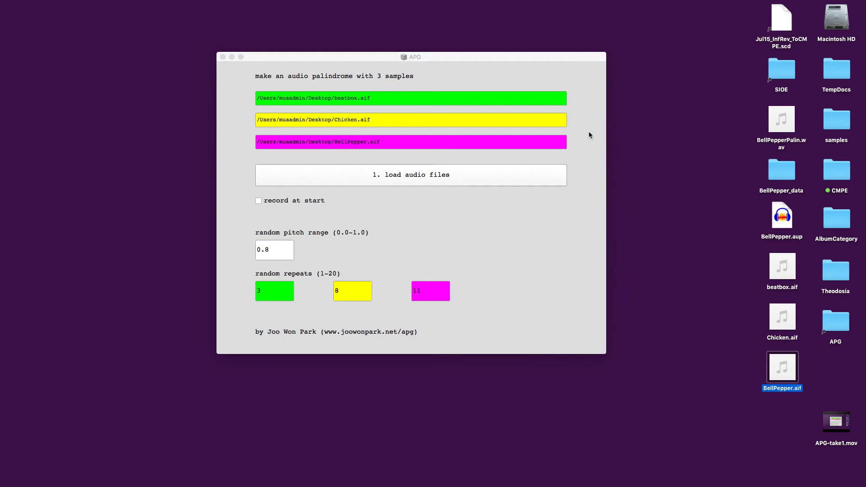
- Load the three audio files and start the palindrome playback
{"action": "left_click_drag", "start_coordinate": [487, 58], "coordinate": [486, 61]}
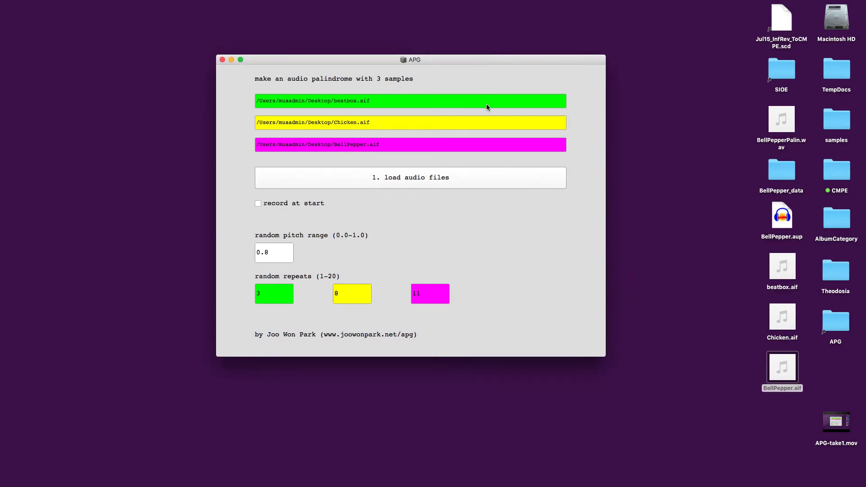
{"action": "left_click", "coordinate": [418, 179]}
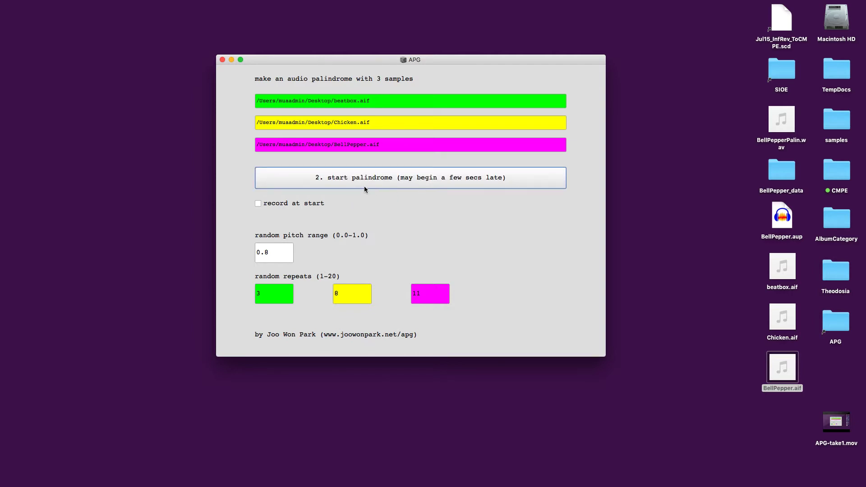
{"action": "left_click", "coordinate": [391, 183]}
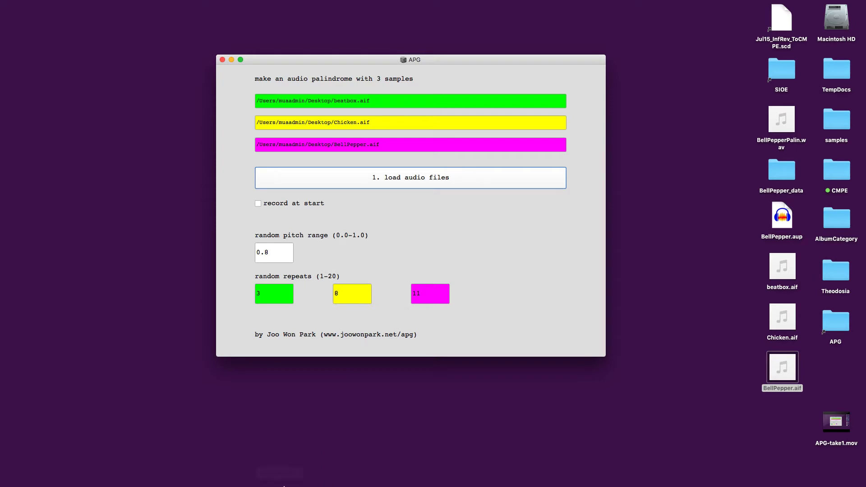
- Switch to Google Chrome and look at the image search results for palindrome
{"action": "mouse_move", "coordinate": [280, 479]}
{"action": "left_click", "coordinate": [385, 473]}
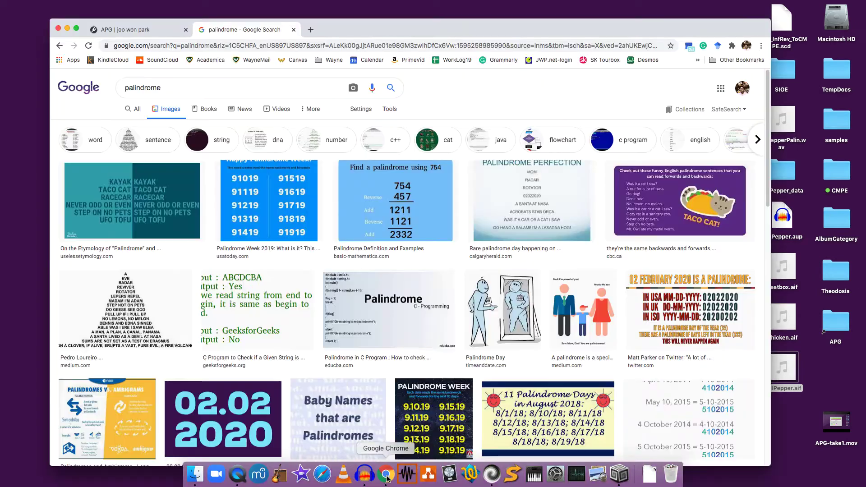
{"action": "left_click_drag", "start_coordinate": [372, 26], "coordinate": [396, 18]}
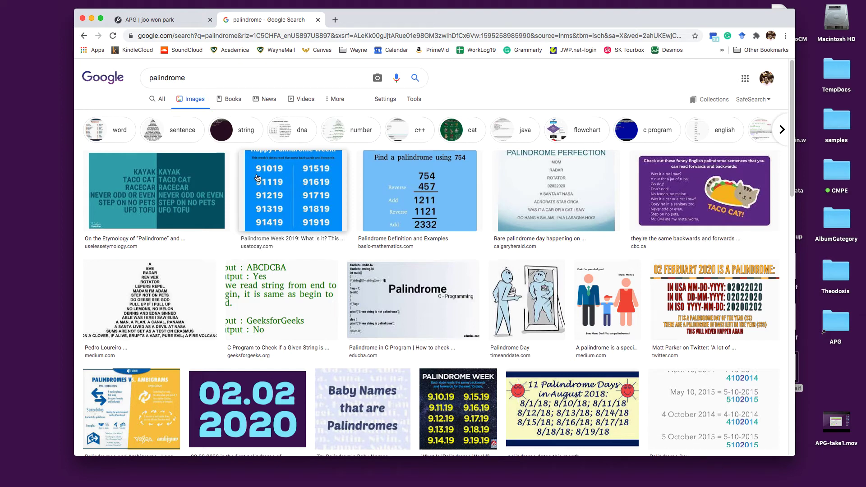
- Switch to Audacity and briefly play the Forward track of the BellPepper project on its own
{"action": "key", "text": "super+Tab"}
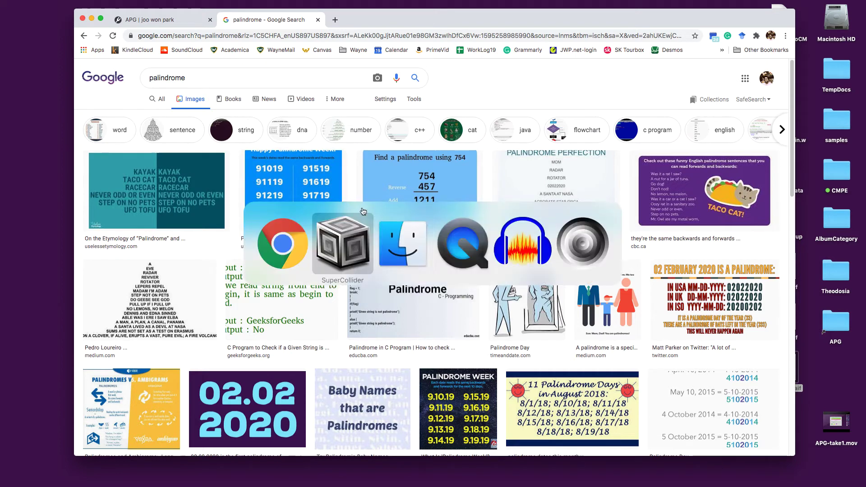
{"action": "left_click", "coordinate": [516, 251]}
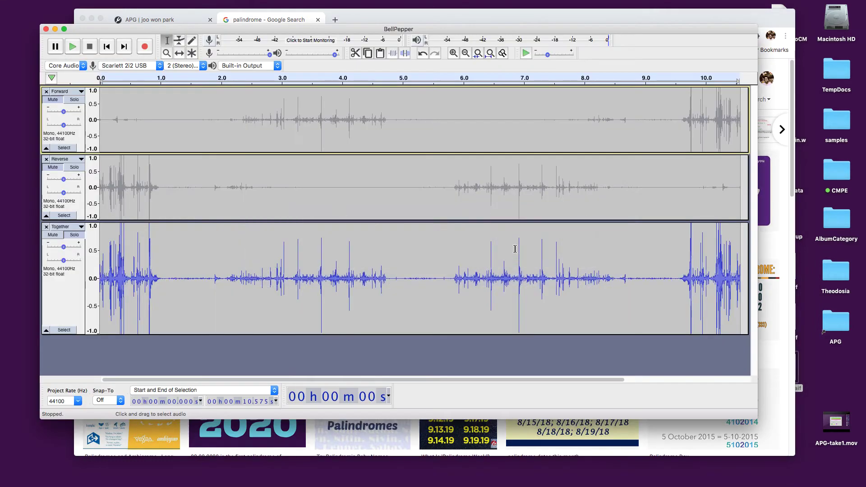
{"action": "left_click", "coordinate": [72, 107]}
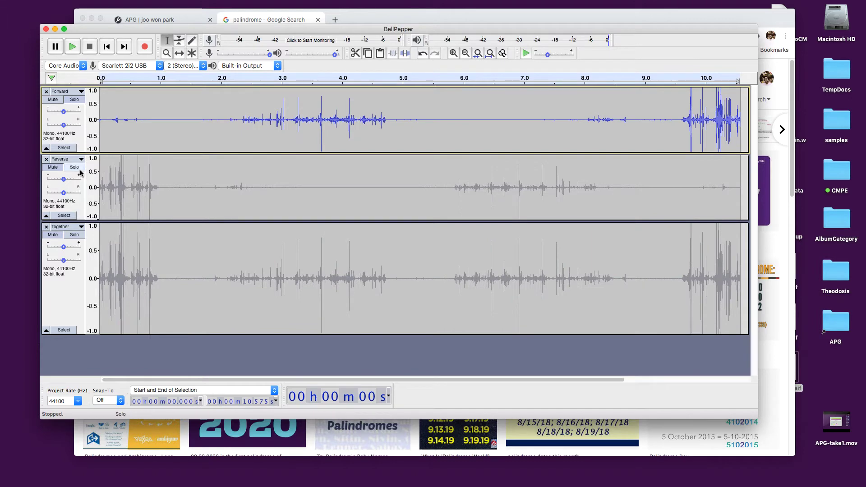
{"action": "left_click", "coordinate": [71, 47]}
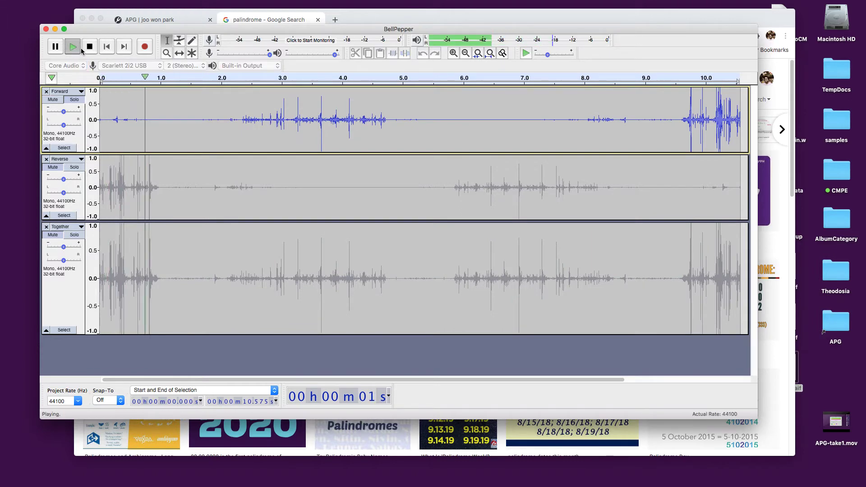
{"action": "left_click", "coordinate": [91, 50]}
- Undo the last Reverse effect, and play the Forward track soloed with the other tracks muted
{"action": "key", "text": "super+z"}
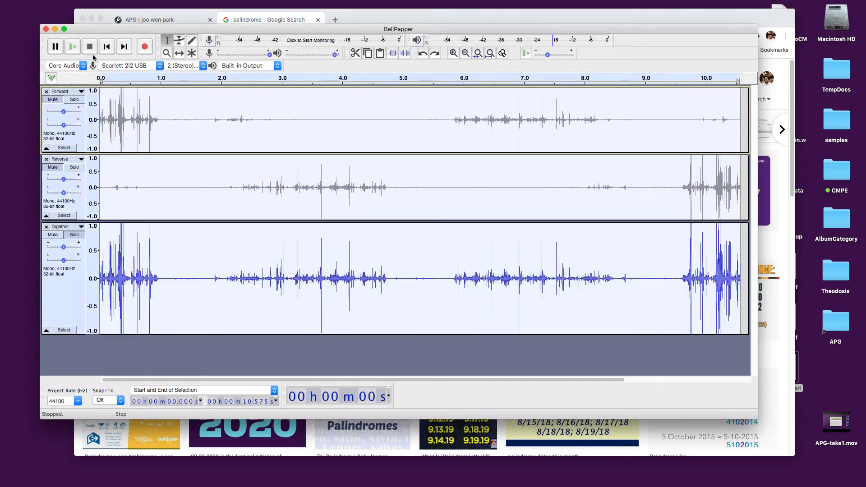
{"action": "left_click", "coordinate": [71, 101]}
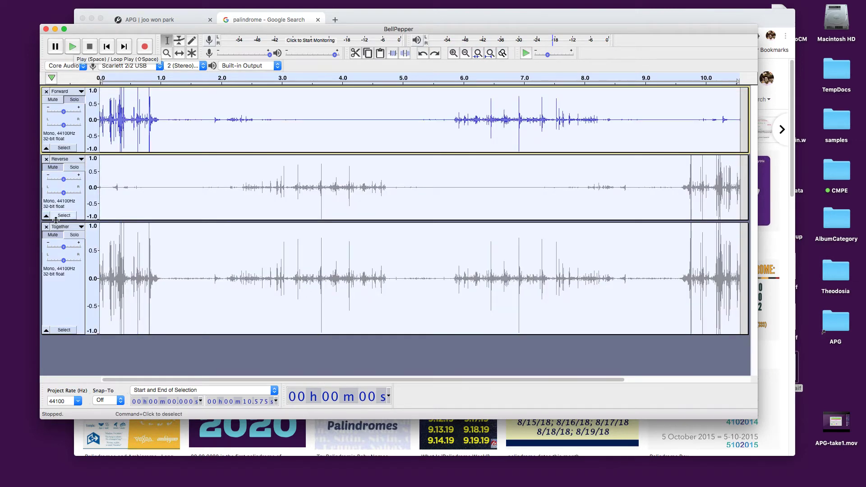
{"action": "left_click", "coordinate": [52, 235]}
{"action": "left_click", "coordinate": [52, 167]}
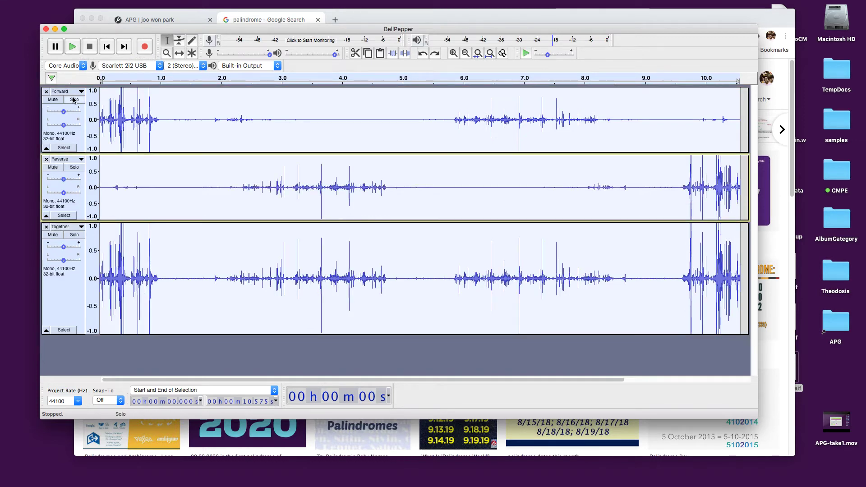
{"action": "left_click", "coordinate": [52, 235]}
{"action": "left_click", "coordinate": [73, 46]}
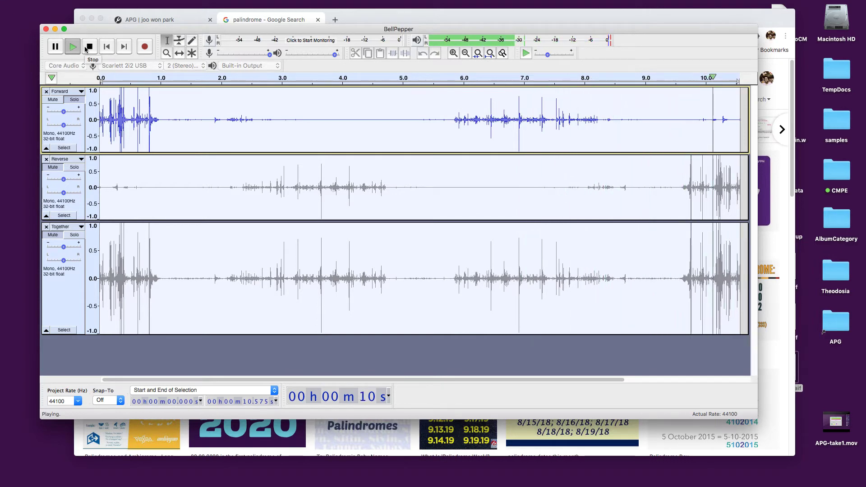
{"action": "left_click", "coordinate": [89, 48]}
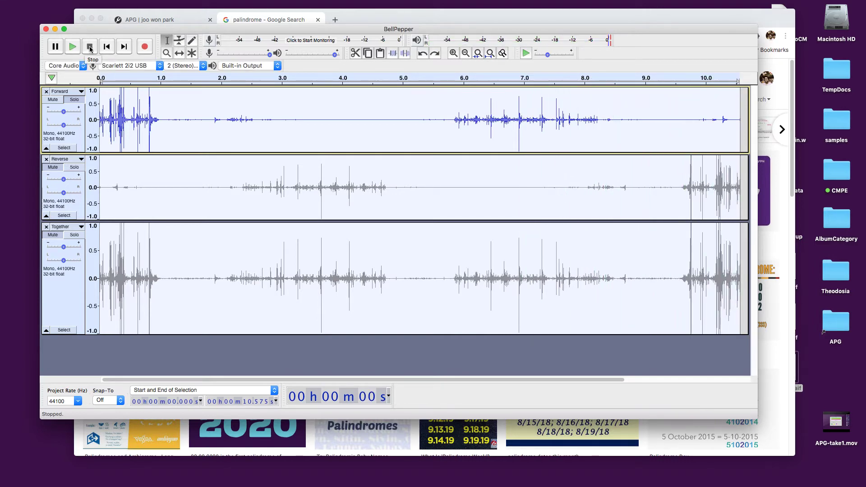
{"action": "left_click_drag", "start_coordinate": [90, 36], "coordinate": [90, 42]}
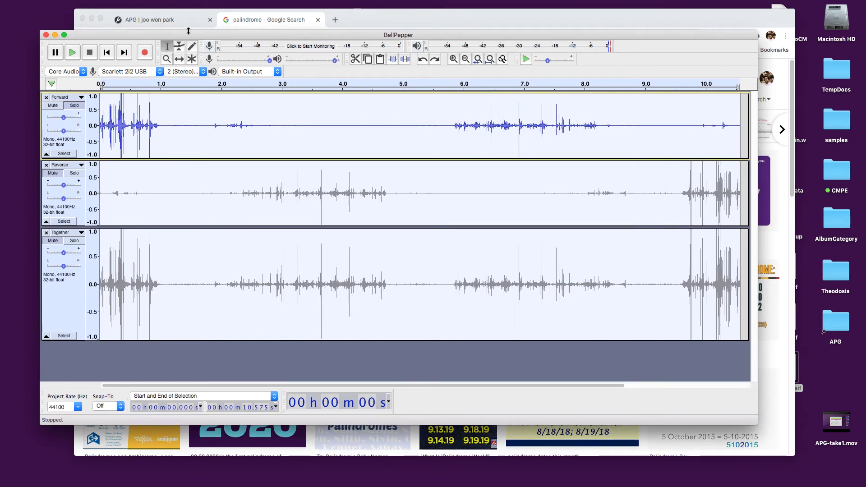
{"action": "mouse_move", "coordinate": [222, 2]}
{"action": "left_click", "coordinate": [250, 5]}
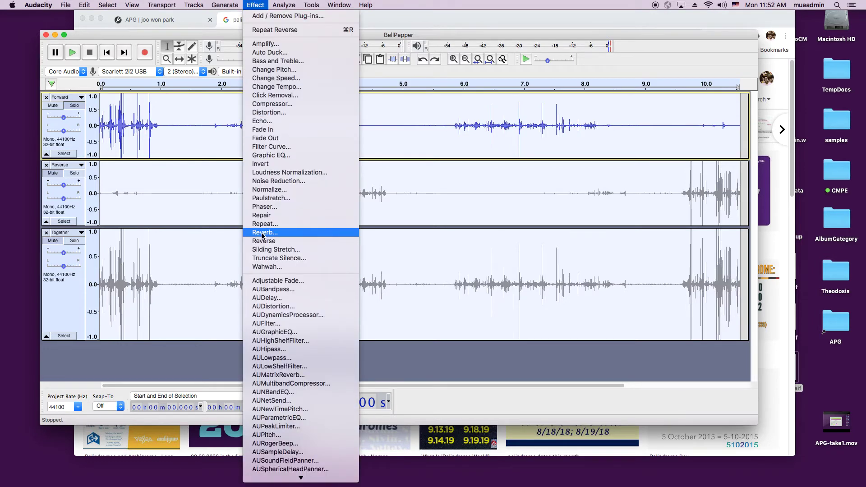
{"action": "scroll", "coordinate": [262, 235], "scroll_direction": "down", "scroll_amount": 5}
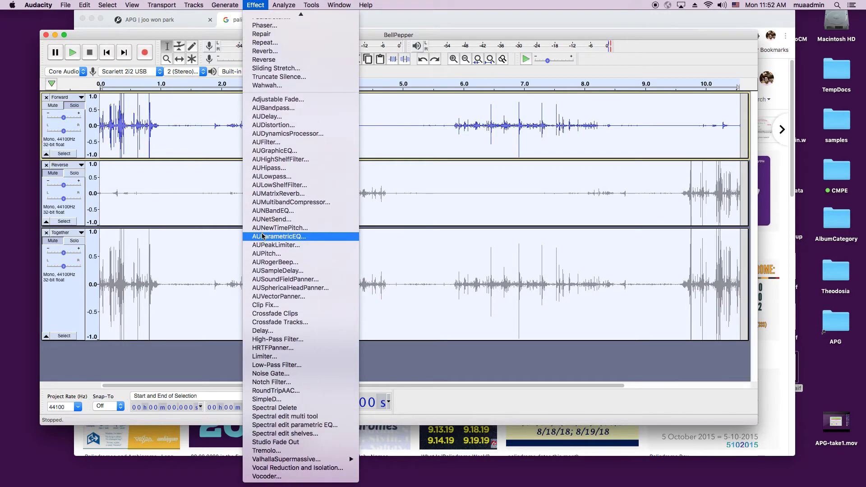
{"action": "scroll", "coordinate": [262, 236], "scroll_direction": "up", "scroll_amount": 5}
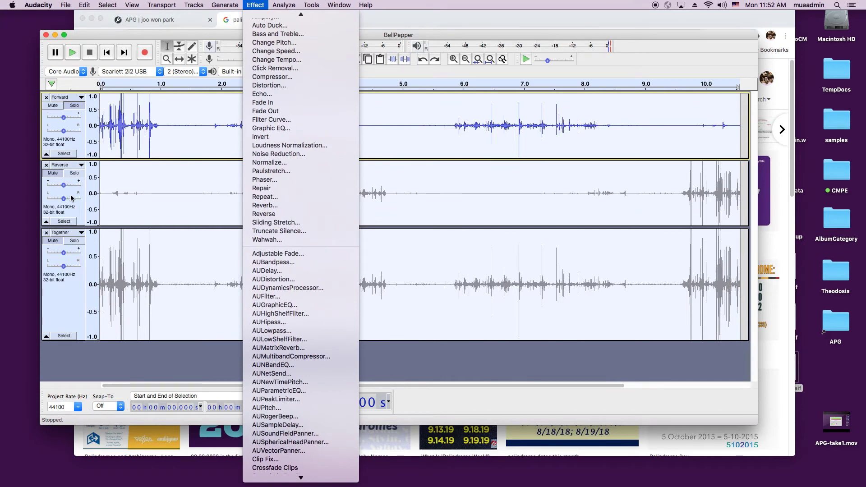
{"action": "left_click", "coordinate": [82, 210]}
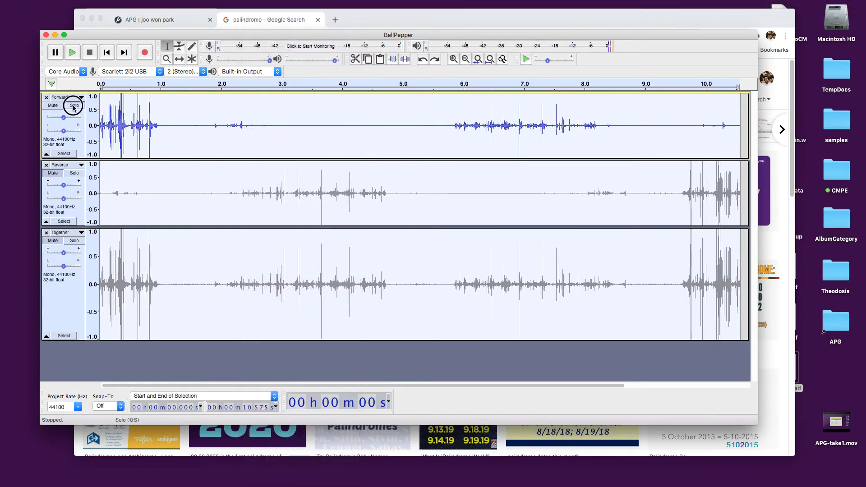
- Solo the Reverse track with the other tracks muted and play it through
{"action": "key", "text": "super+a"}
{"action": "left_click", "coordinate": [78, 174]}
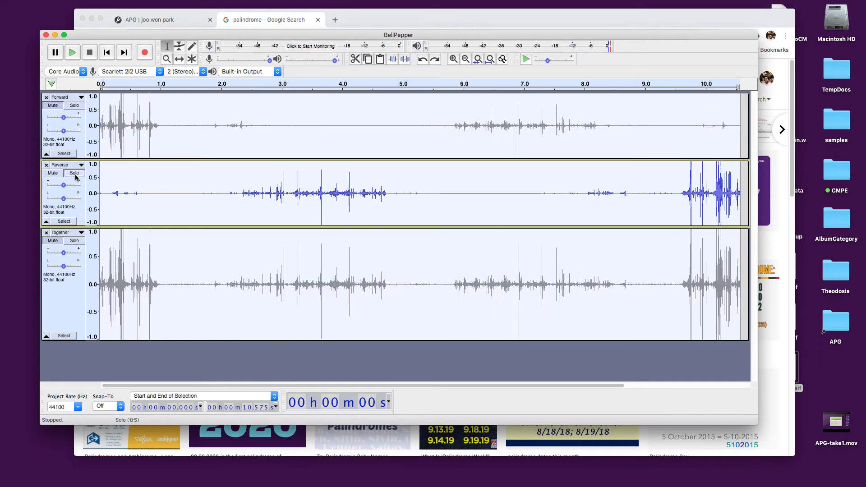
{"action": "left_click", "coordinate": [74, 56]}
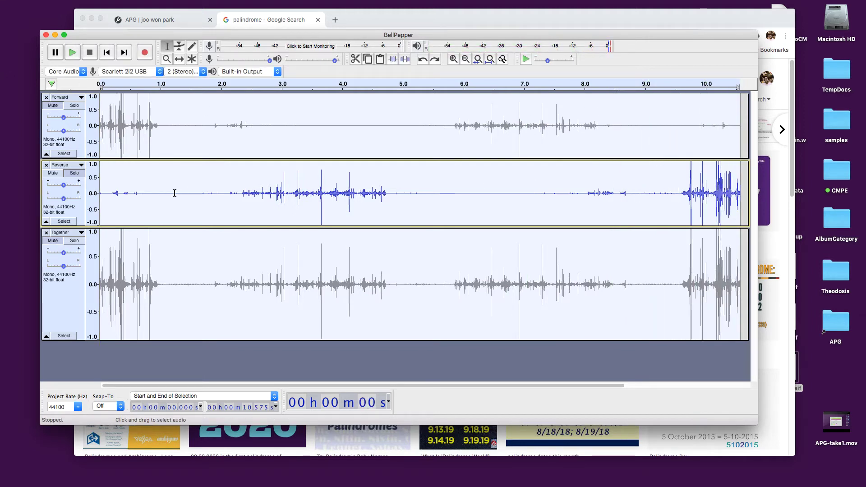
- Solo the Together track with the Forward and Reverse tracks muted, and return the playback position to the start
{"action": "left_click", "coordinate": [75, 173]}
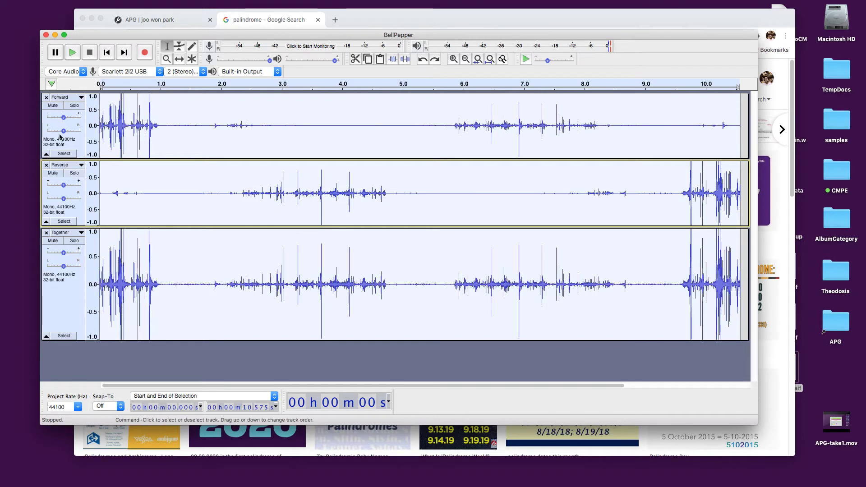
{"action": "left_click", "coordinate": [52, 107]}
{"action": "left_click", "coordinate": [53, 172]}
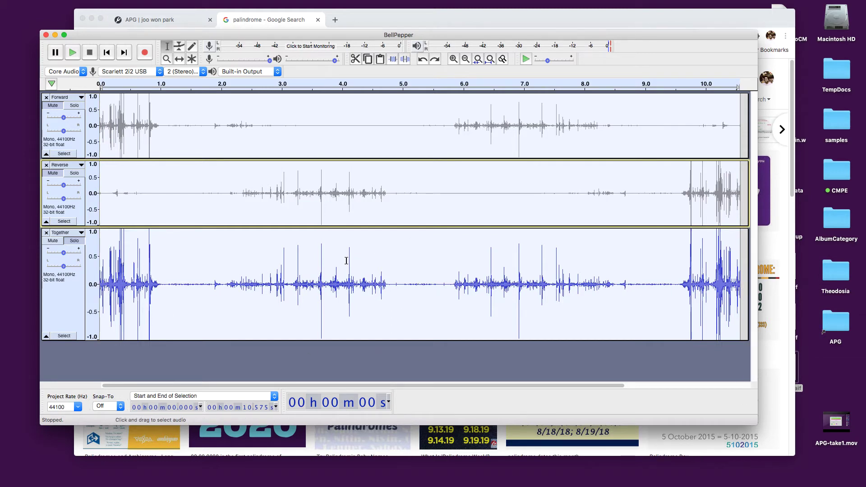
{"action": "left_click", "coordinate": [106, 52]}
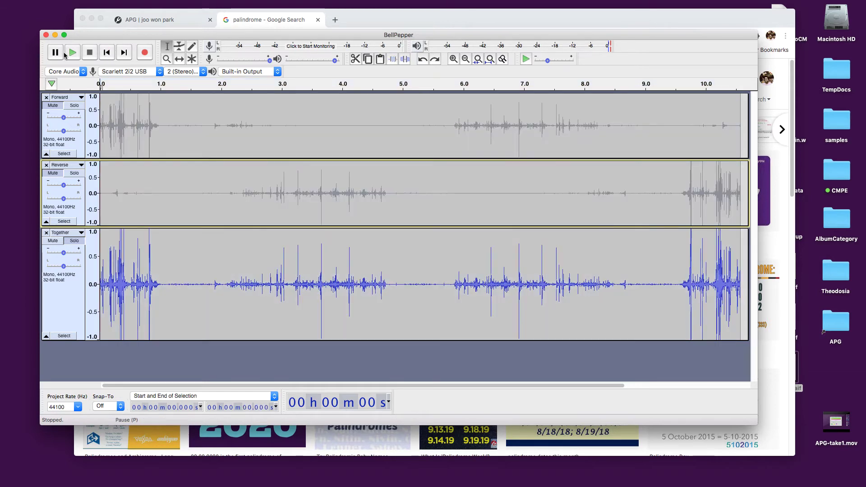
- Play the soloed Together track from the start and reposition the BellPepper project window
{"action": "left_click", "coordinate": [73, 53]}
{"action": "left_click_drag", "start_coordinate": [126, 36], "coordinate": [150, 41]}
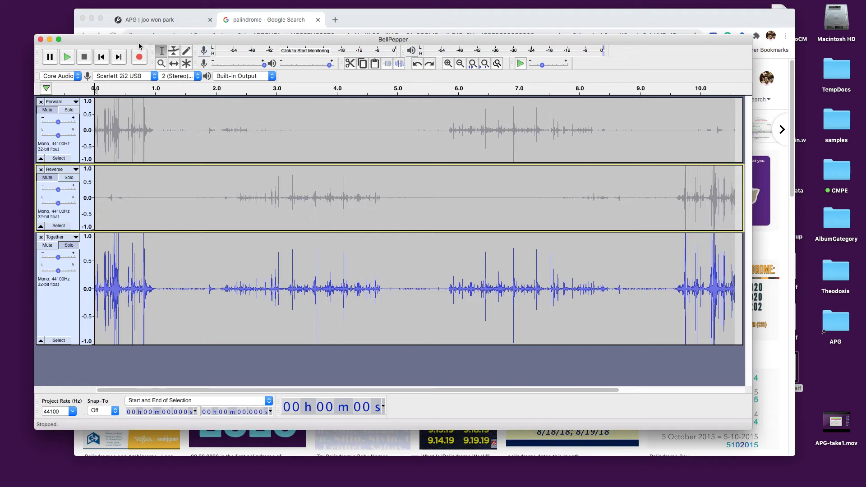
- Hide Audacity and the browser to return to APG, and move its window away from the desktop files
{"action": "key", "text": "super+h"}
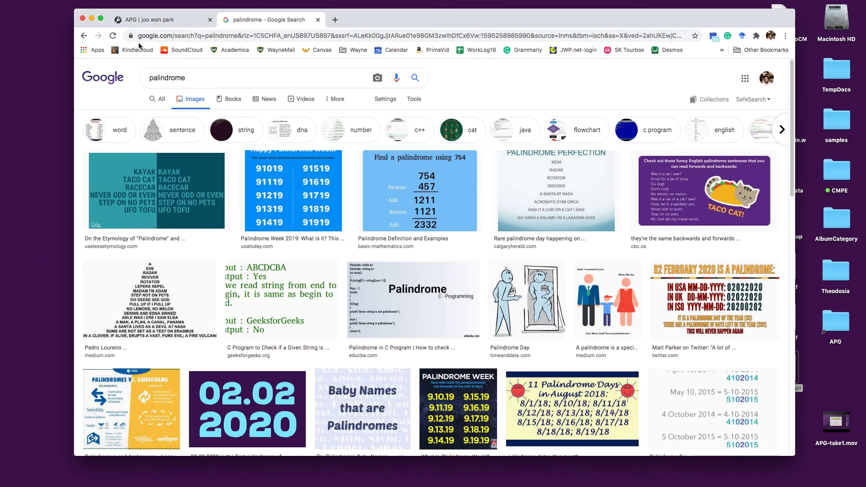
{"action": "key", "text": "super+h"}
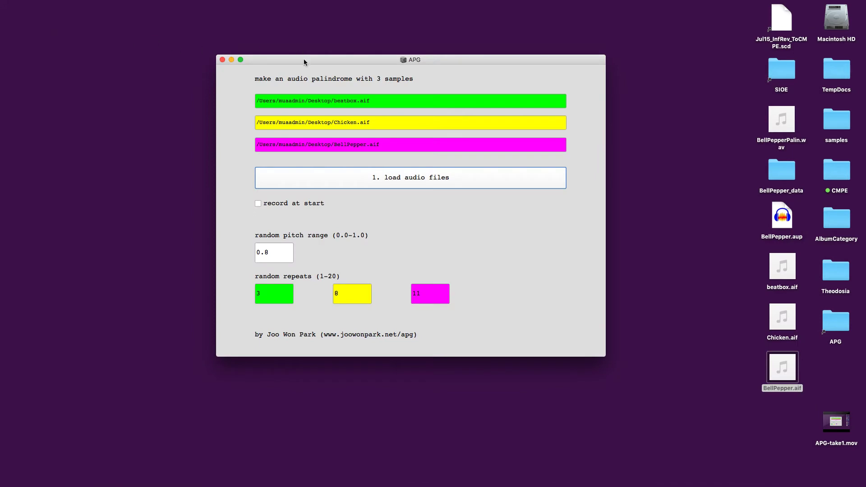
{"action": "left_click_drag", "start_coordinate": [304, 62], "coordinate": [256, 60]}
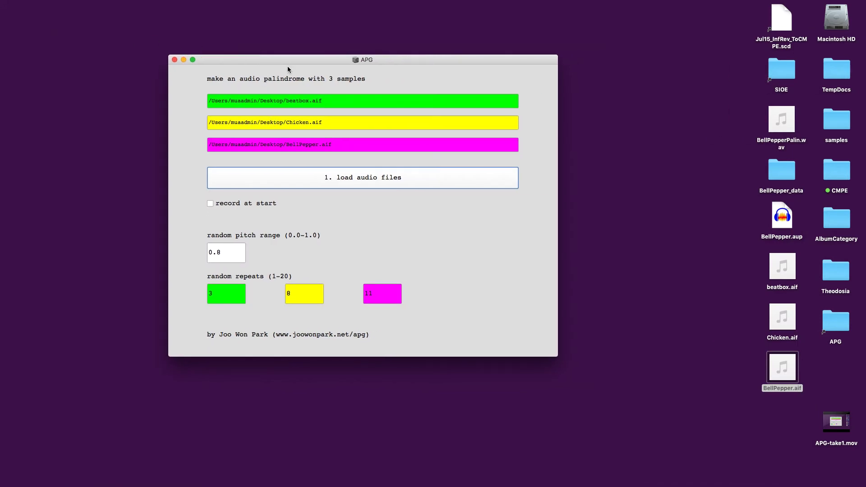
{"action": "left_click_drag", "start_coordinate": [286, 59], "coordinate": [277, 58]}
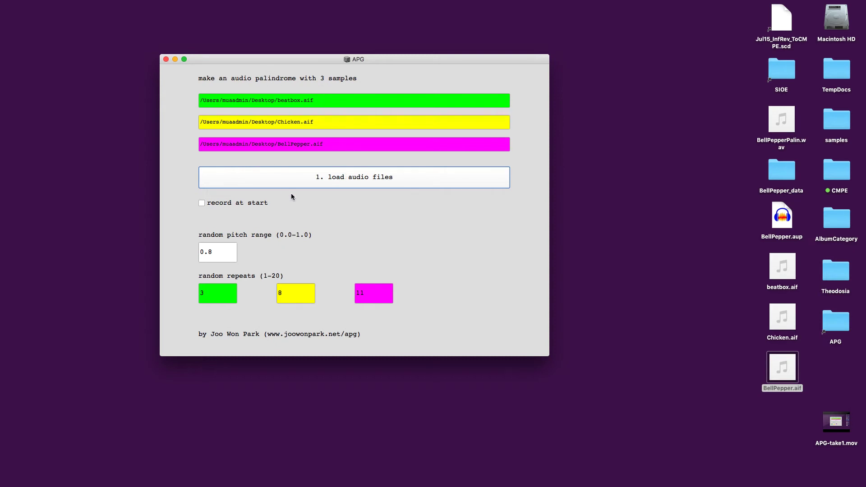
{"action": "left_click", "coordinate": [251, 253]}
{"action": "left_click_drag", "start_coordinate": [226, 251], "coordinate": [184, 249]}
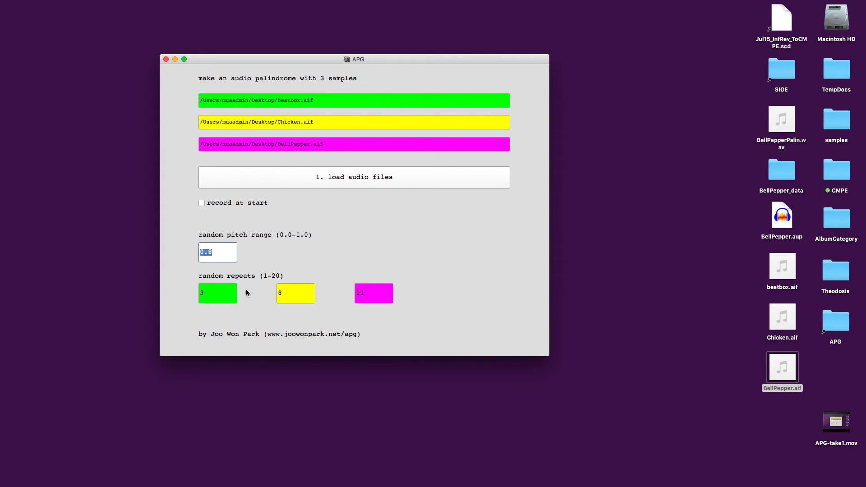
{"action": "left_click_drag", "start_coordinate": [225, 294], "coordinate": [193, 293]}
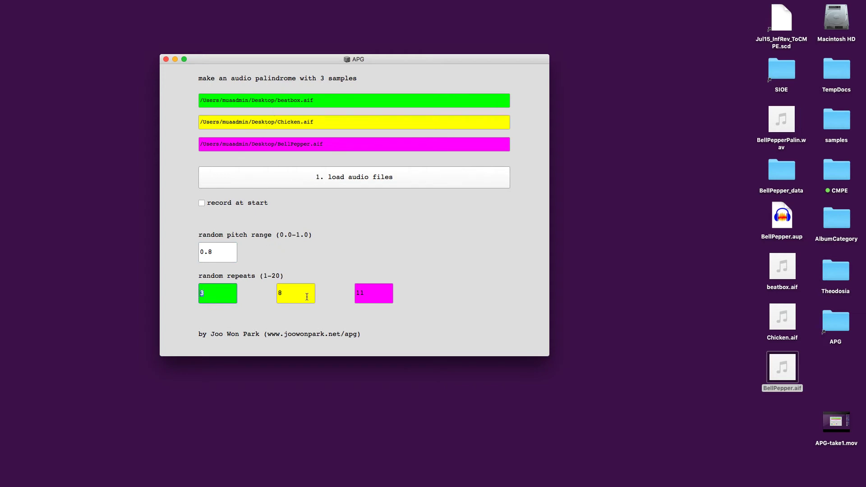
- Set the random pitch range to 0 and all three random repeats to 1, and load and play the palindrome
{"action": "left_click_drag", "start_coordinate": [220, 249], "coordinate": [188, 255]}
{"action": "type", "text": "0"}
{"action": "left_click_drag", "start_coordinate": [206, 293], "coordinate": [195, 296]}
{"action": "type", "text": "1"}
{"action": "left_click_drag", "start_coordinate": [289, 293], "coordinate": [271, 298]}
{"action": "type", "text": "1"}
{"action": "left_click_drag", "start_coordinate": [363, 294], "coordinate": [347, 297]}
{"action": "left_click", "coordinate": [336, 177]}
{"action": "left_click", "coordinate": [341, 178]}
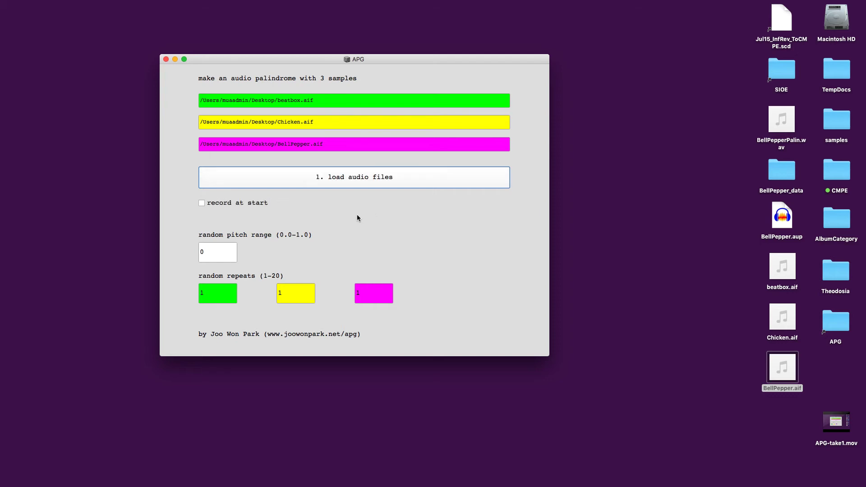
- Set the random pitch range to 0.5 and the random repeats to 4, 3 and 8 for the green, yellow and magenta samples
{"action": "left_click_drag", "start_coordinate": [218, 253], "coordinate": [191, 253]}
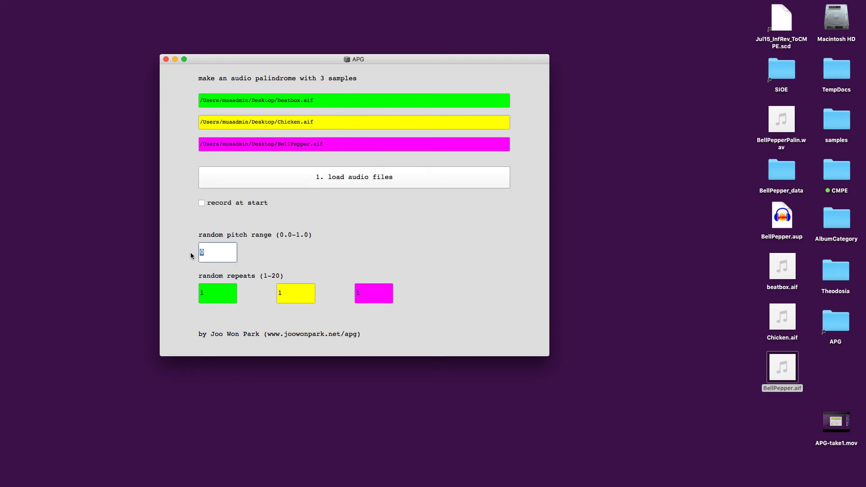
{"action": "type", "text": "0.5"}
{"action": "left_click_drag", "start_coordinate": [207, 294], "coordinate": [197, 296]}
{"action": "type", "text": "4"}
{"action": "left_click_drag", "start_coordinate": [287, 296], "coordinate": [271, 296]}
{"action": "type", "text": "3"}
{"action": "left_click_drag", "start_coordinate": [361, 295], "coordinate": [342, 293]}
{"action": "type", "text": "8"}
{"action": "left_click_drag", "start_coordinate": [364, 295], "coordinate": [353, 295]}
{"action": "left_click", "coordinate": [327, 244]}
- Enable recording at start, and load the audio files and run the palindrome until it is reset
{"action": "left_click", "coordinate": [202, 203]}
{"action": "left_click", "coordinate": [343, 177]}
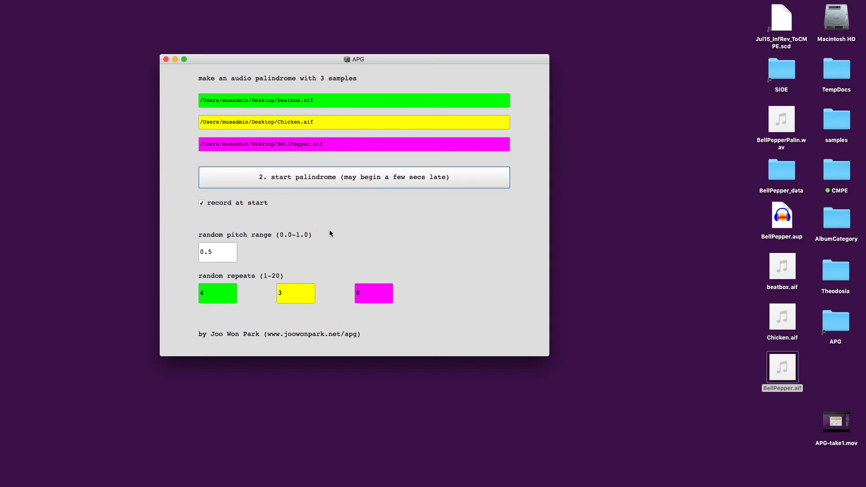
{"action": "left_click", "coordinate": [327, 178]}
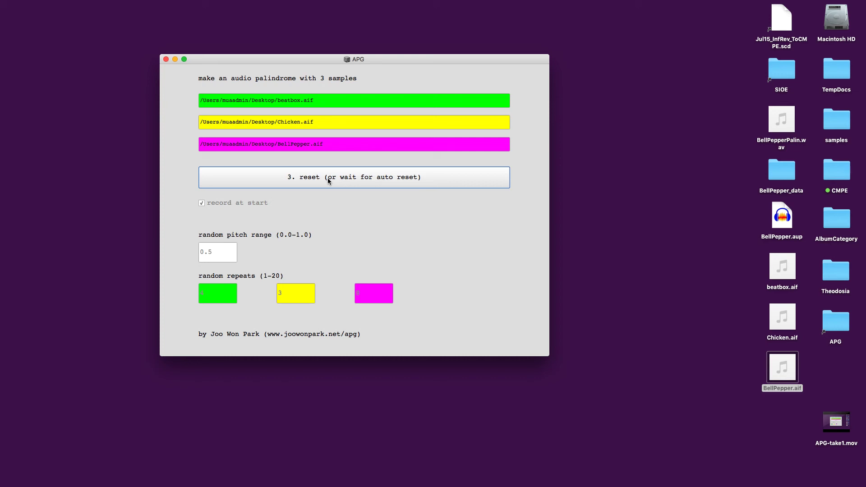
{"action": "left_click", "coordinate": [327, 179]}
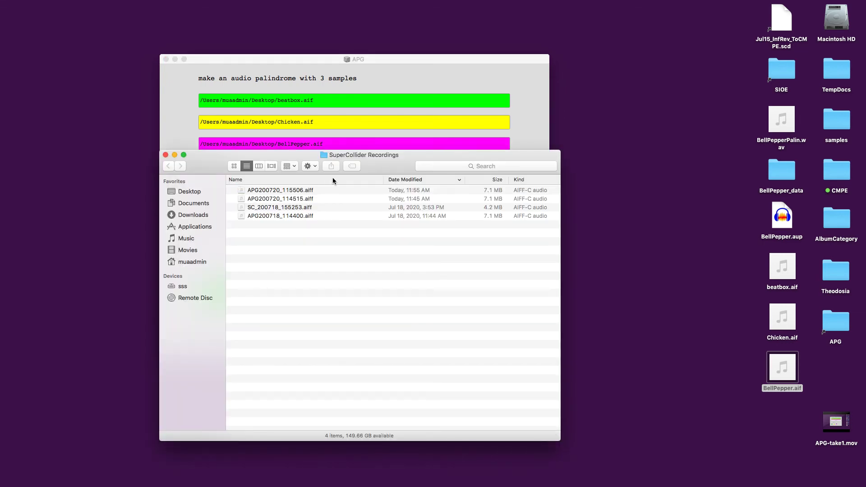
- Open the newest recording, APG200720_115506.aiff, from the SuperCollider Recordings folder in Audacity
{"action": "left_click", "coordinate": [273, 187]}
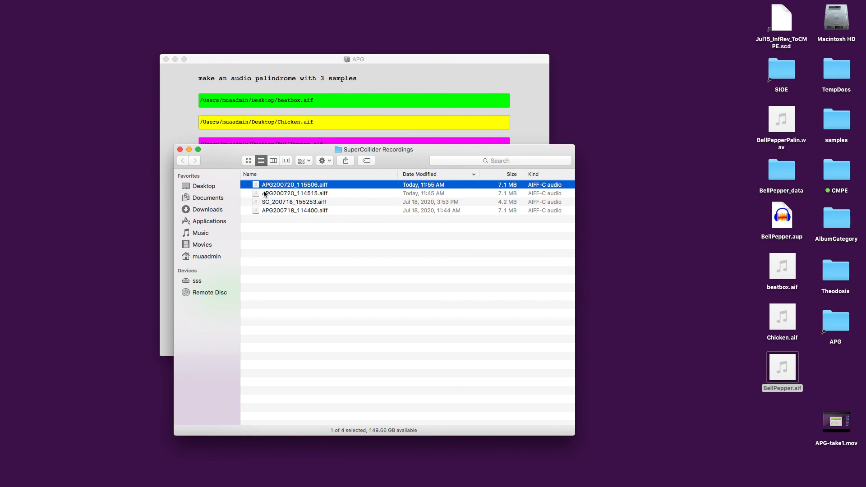
{"action": "left_click_drag", "start_coordinate": [255, 186], "coordinate": [359, 479]}
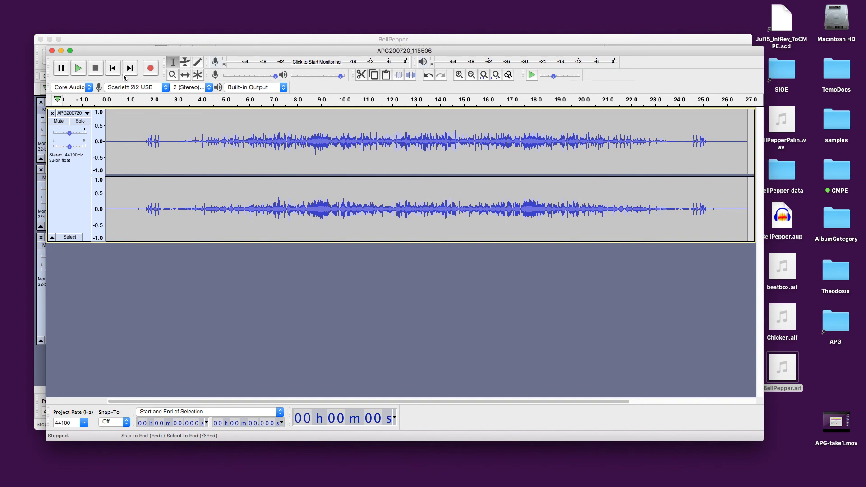
- Select the whole APG200720_115506 recording and apply the Reverse effect to it
{"action": "left_click", "coordinate": [403, 159]}
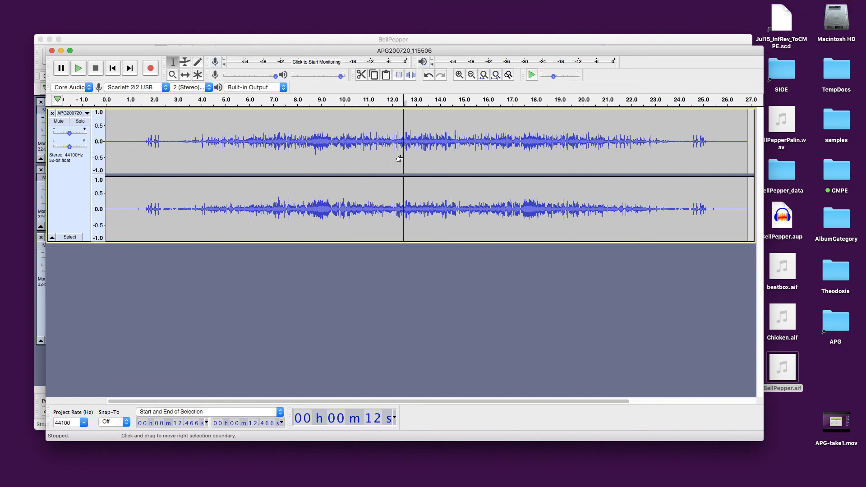
{"action": "key", "text": "super+a"}
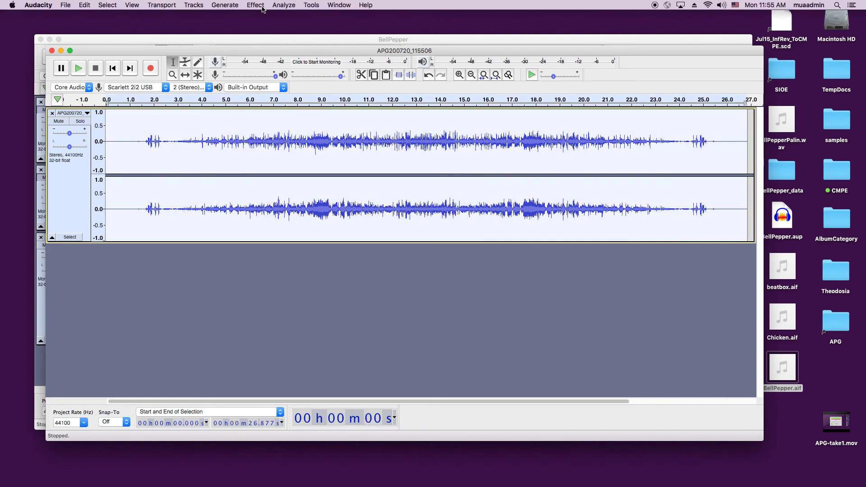
{"action": "left_click", "coordinate": [263, 7]}
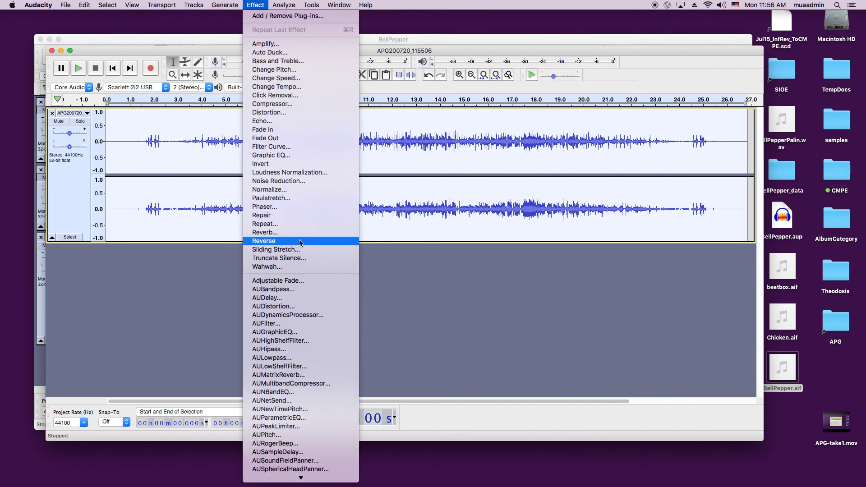
{"action": "left_click", "coordinate": [300, 242]}
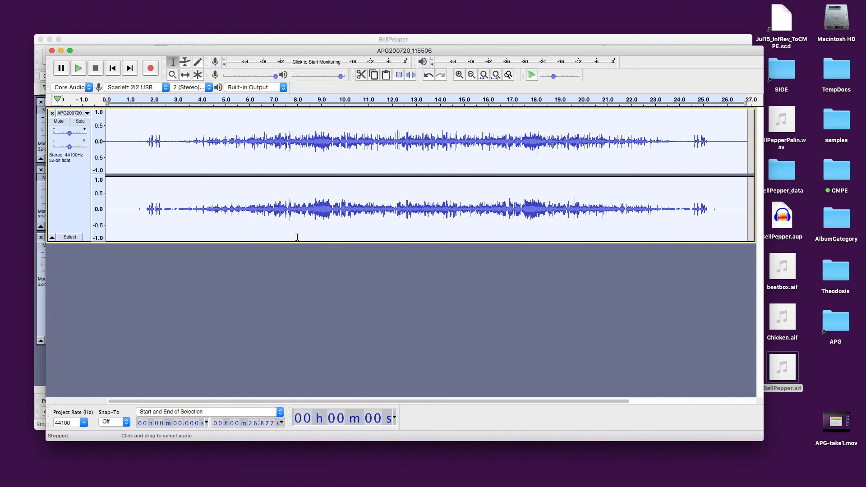
- Play the opening part of the APG200720_115506 recording, stop, and replay it from the beginning
{"action": "key", "text": "space"}
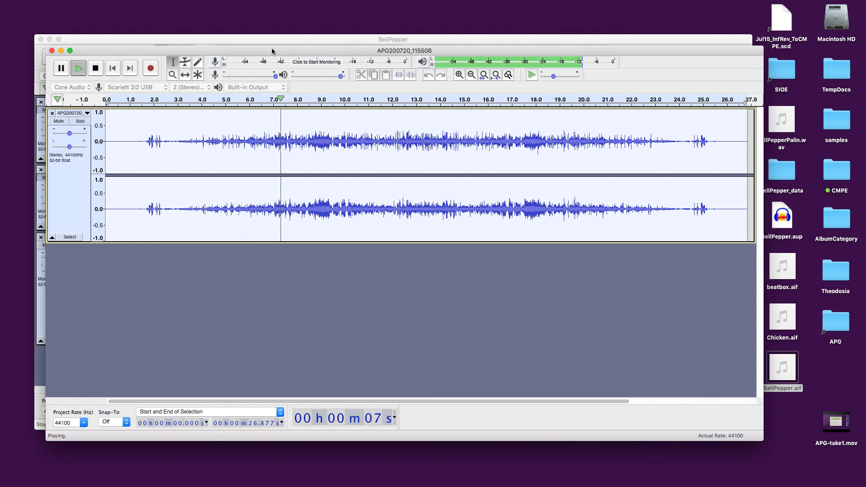
{"action": "key", "text": "space"}
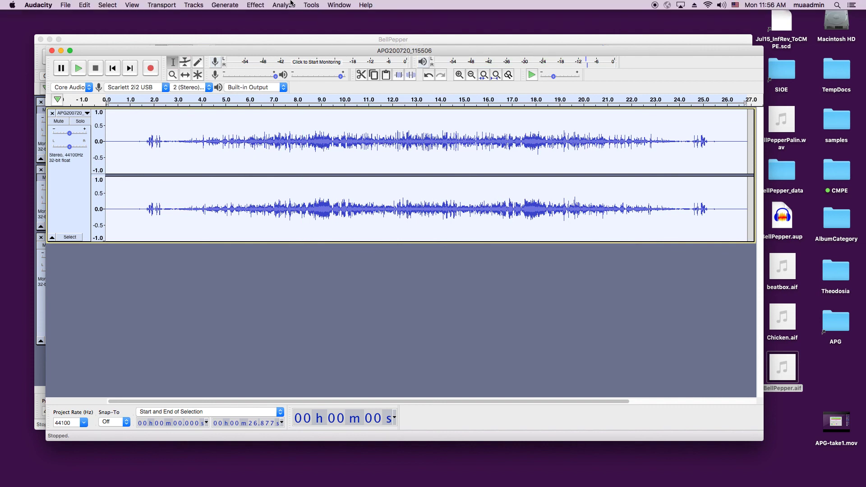
{"action": "left_click", "coordinate": [268, 4]}
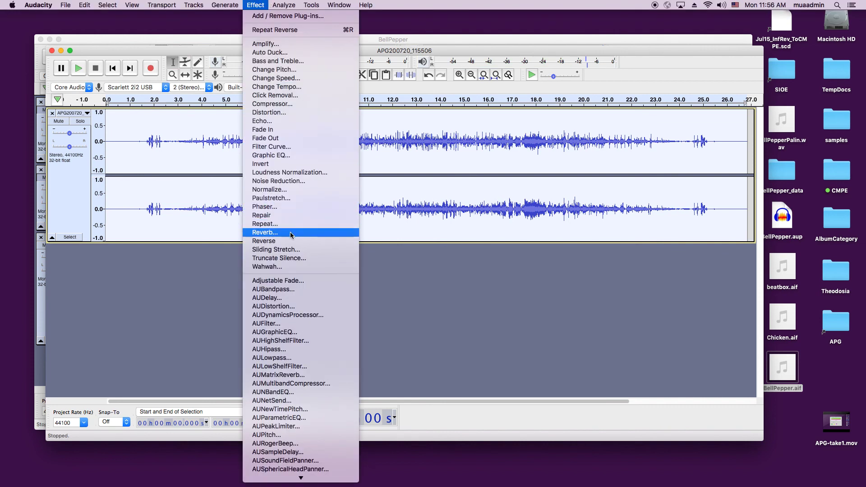
{"action": "key", "text": "Escape"}
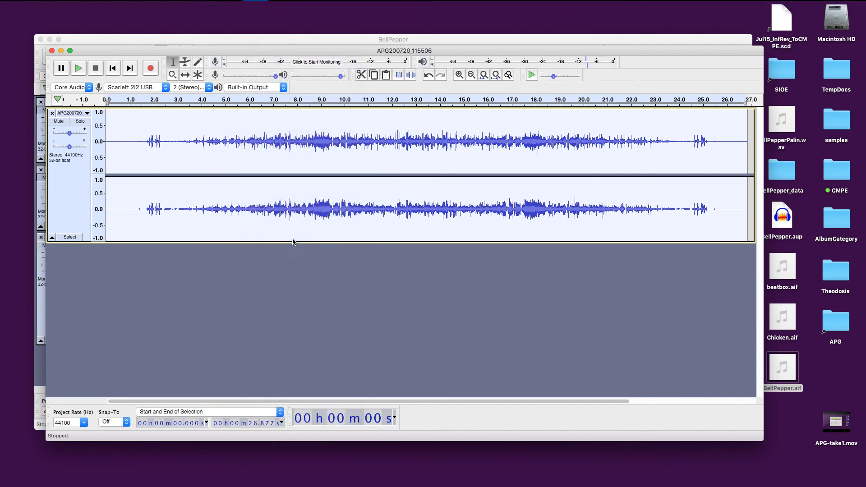
{"action": "key", "text": "space"}
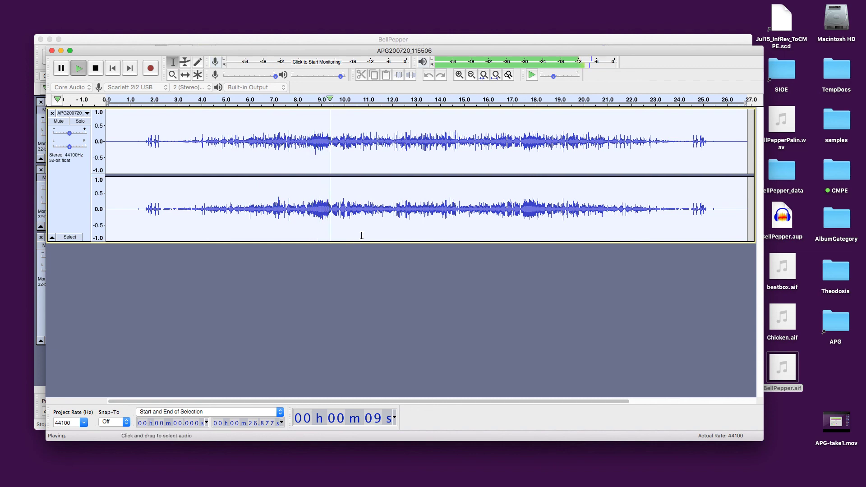
{"action": "key", "text": "space"}
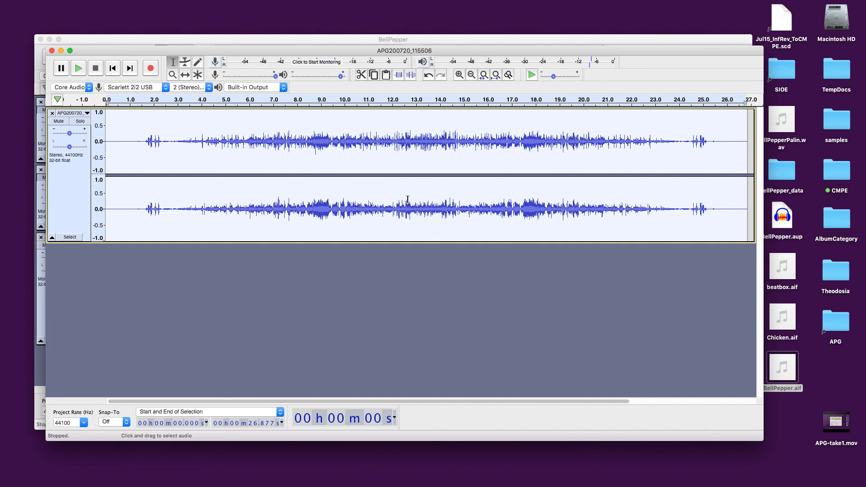
- Switch to SuperCollider to bring up the APG window, and reposition it over the Audacity project
{"action": "key", "text": "super+Tab"}
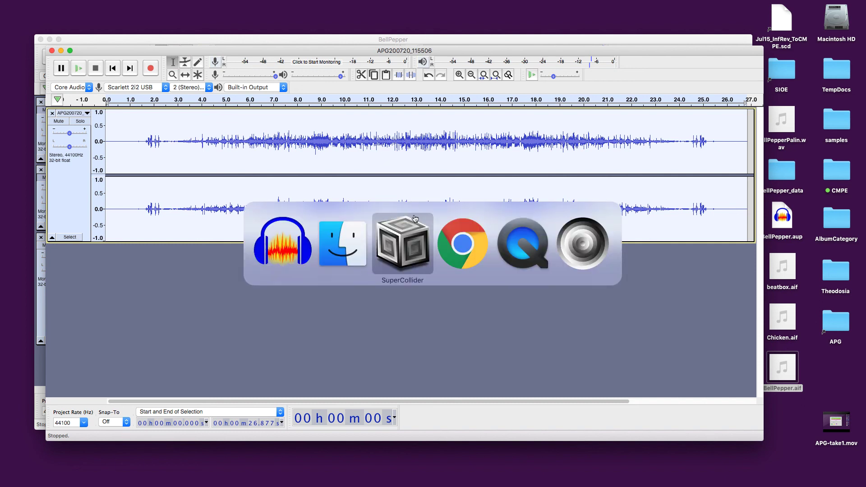
{"action": "key", "text": "Tab"}
{"action": "key", "text": "Tab"}
{"action": "key", "text": "Tab"}
{"action": "key", "text": "Tab"}
{"action": "key", "text": "Tab"}
{"action": "key", "text": "Tab"}
{"action": "left_click", "coordinate": [392, 244]}
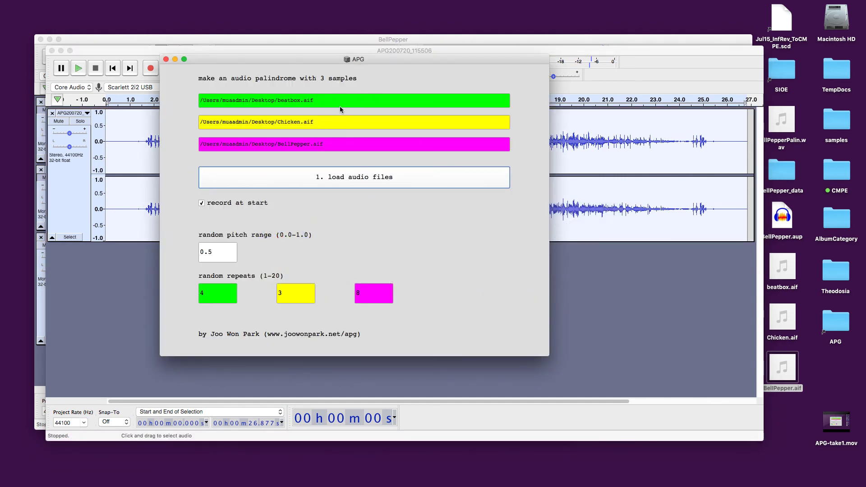
{"action": "left_click_drag", "start_coordinate": [307, 61], "coordinate": [343, 32]}
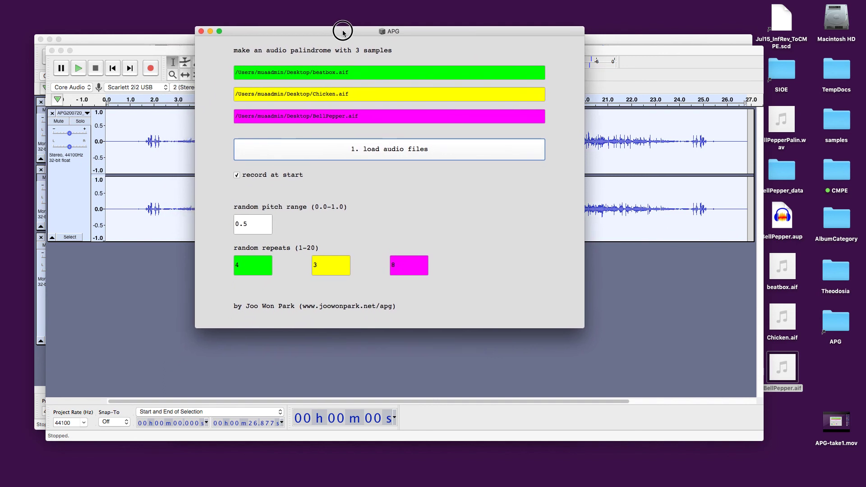
{"action": "left_click_drag", "start_coordinate": [345, 29], "coordinate": [358, 92]}
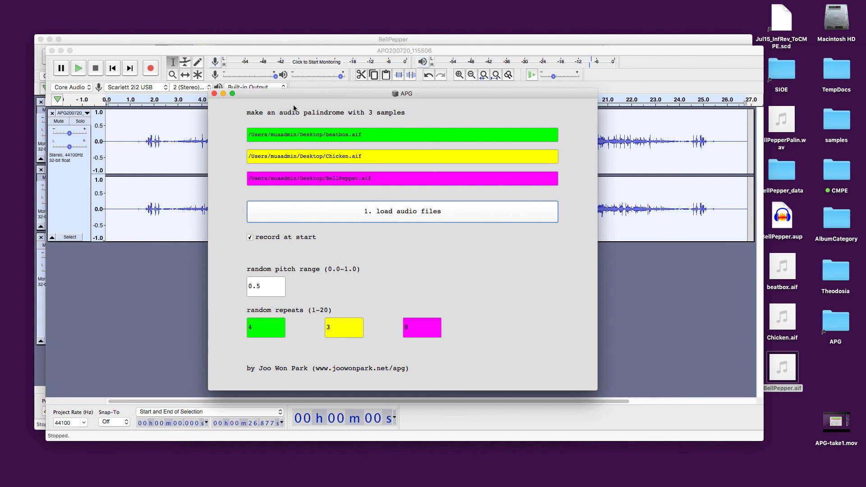
{"action": "left_click_drag", "start_coordinate": [297, 95], "coordinate": [301, 82]}
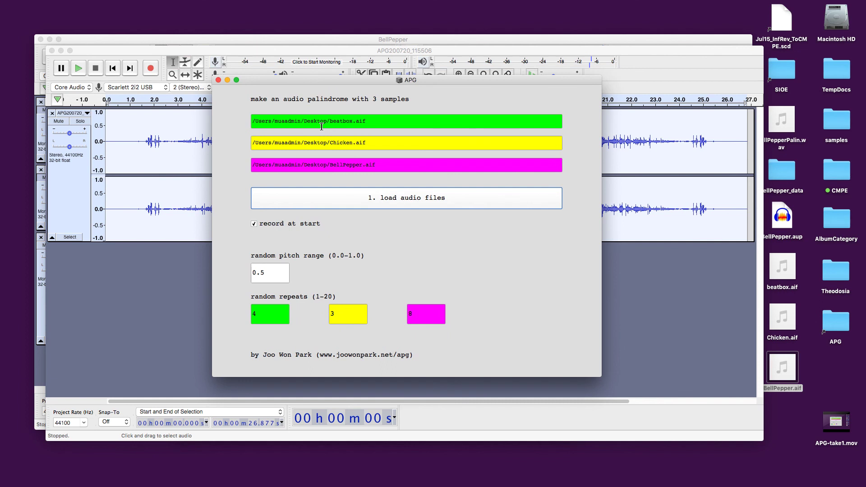